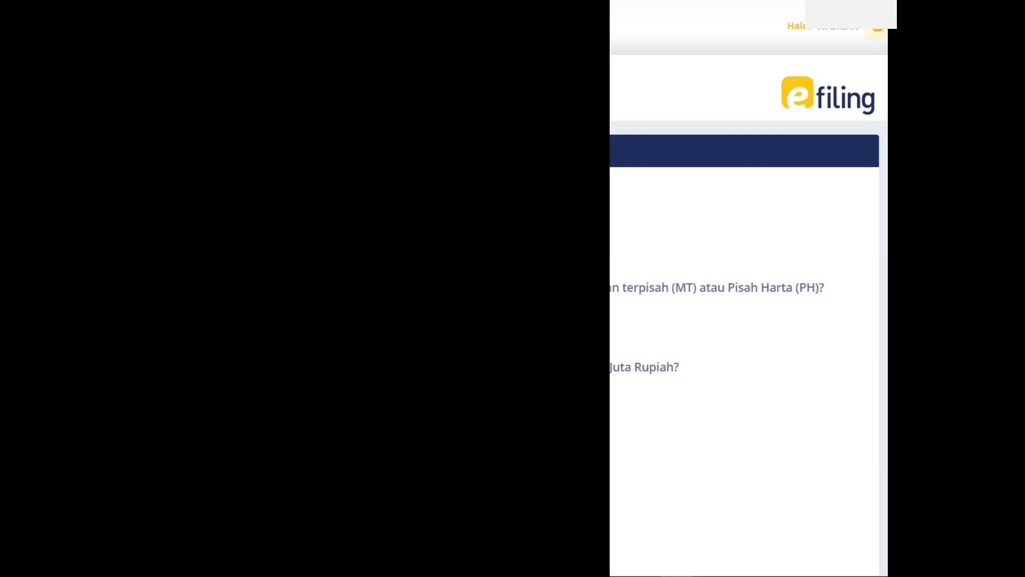
# - Choose the tax year in the return's form data, continue to the next page and acknowledge the withholding-data notice
pyautogui.scroll(-3, 747, 288)
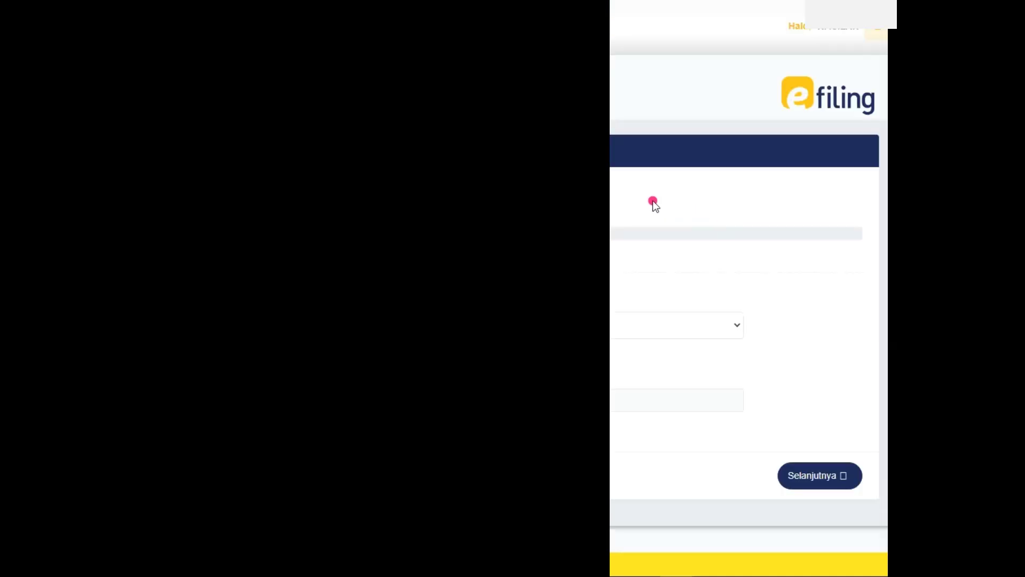
pyautogui.click(631, 332)
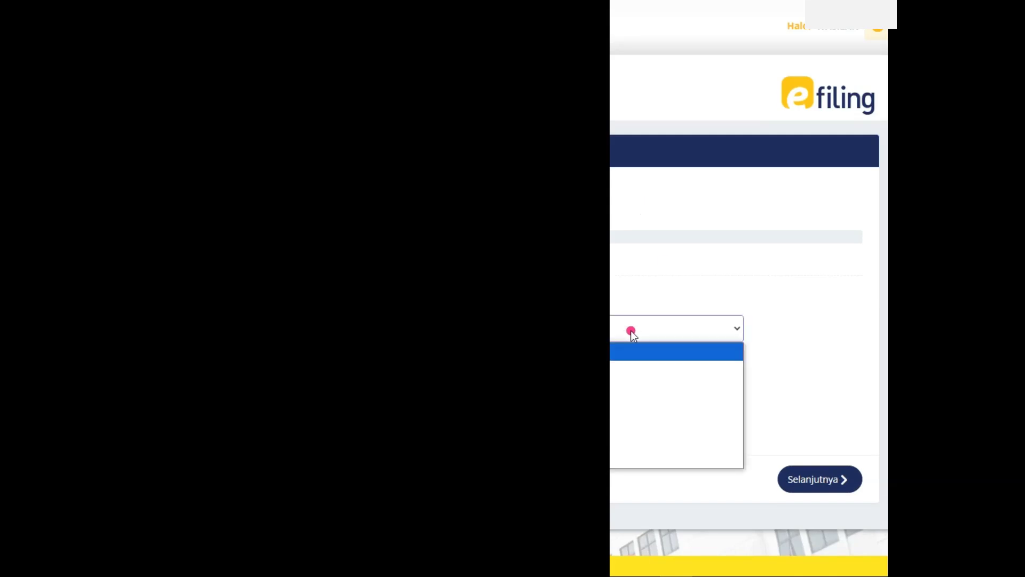
pyautogui.click(640, 368)
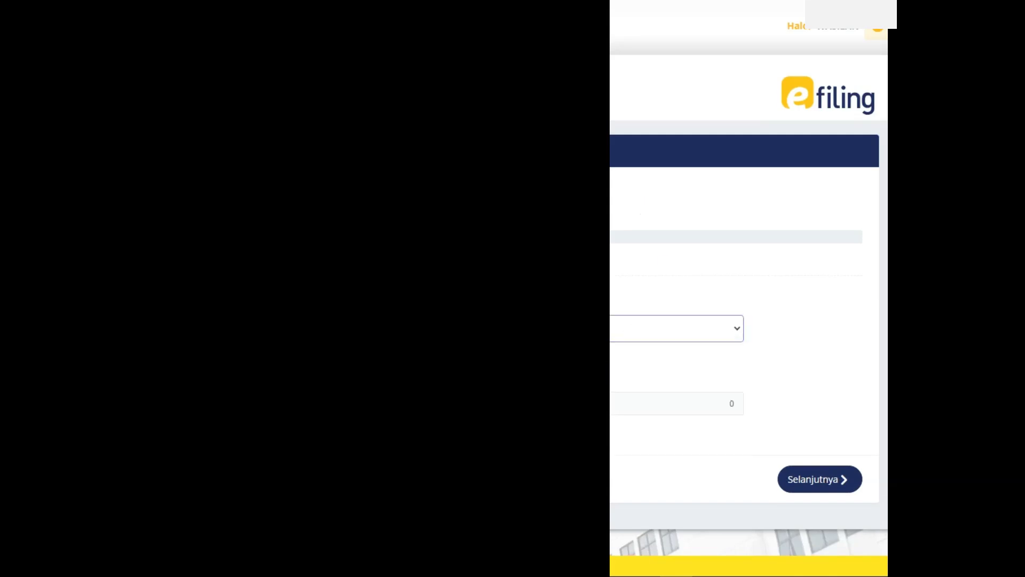
pyautogui.click(814, 478)
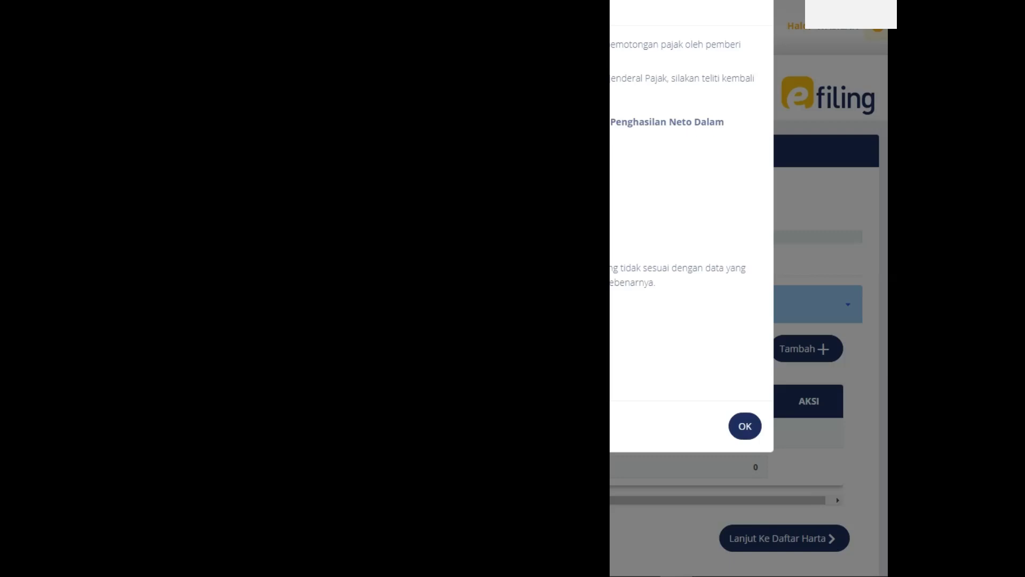
pyautogui.click(746, 427)
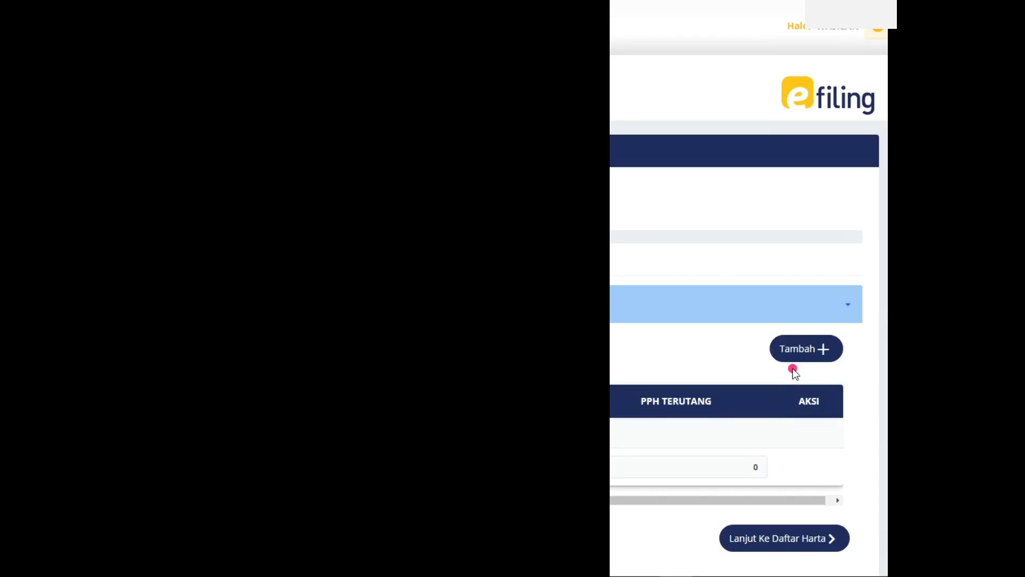
# - Advance through the final-income, assets and debts sections to the dependants list (Daftar Tanggungan)
pyautogui.scroll(-3, 792, 367)
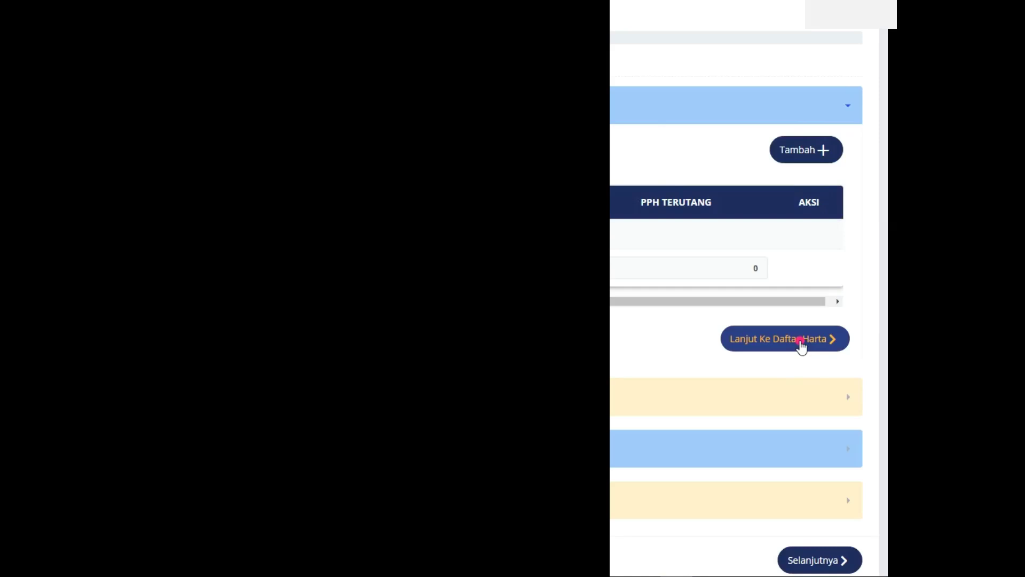
pyautogui.scroll(-2, 801, 346)
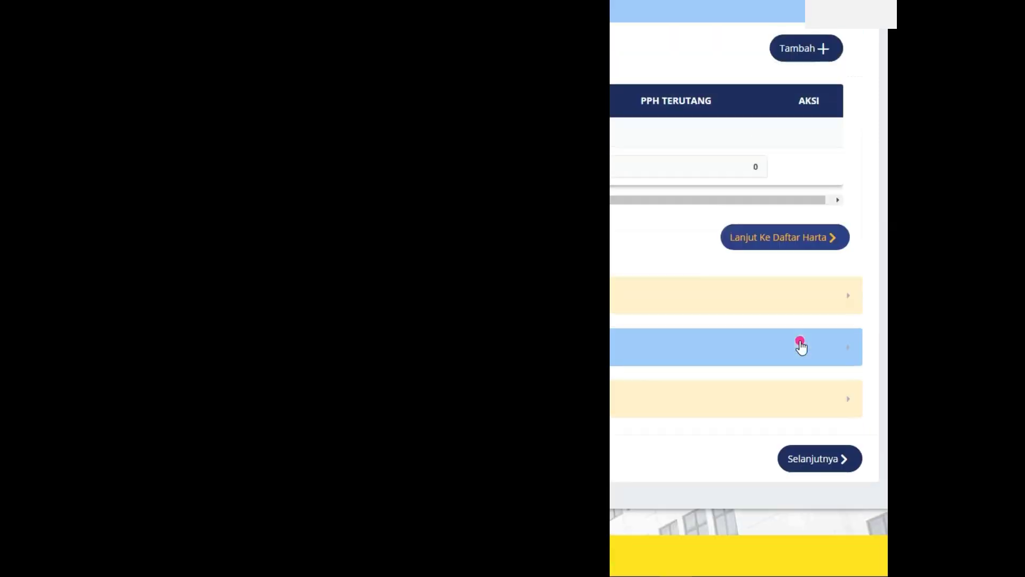
pyautogui.click(820, 457)
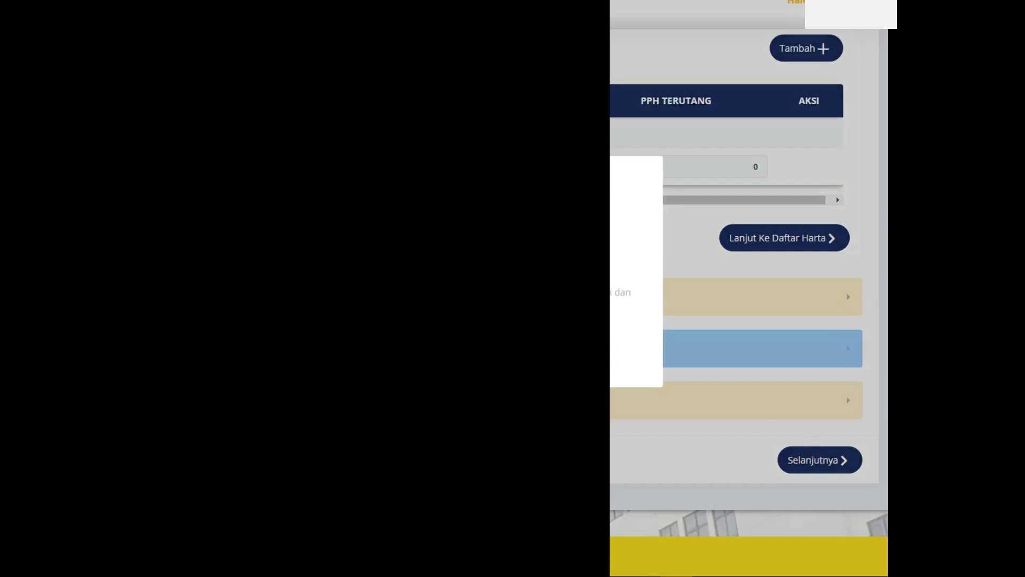
pyautogui.click(766, 248)
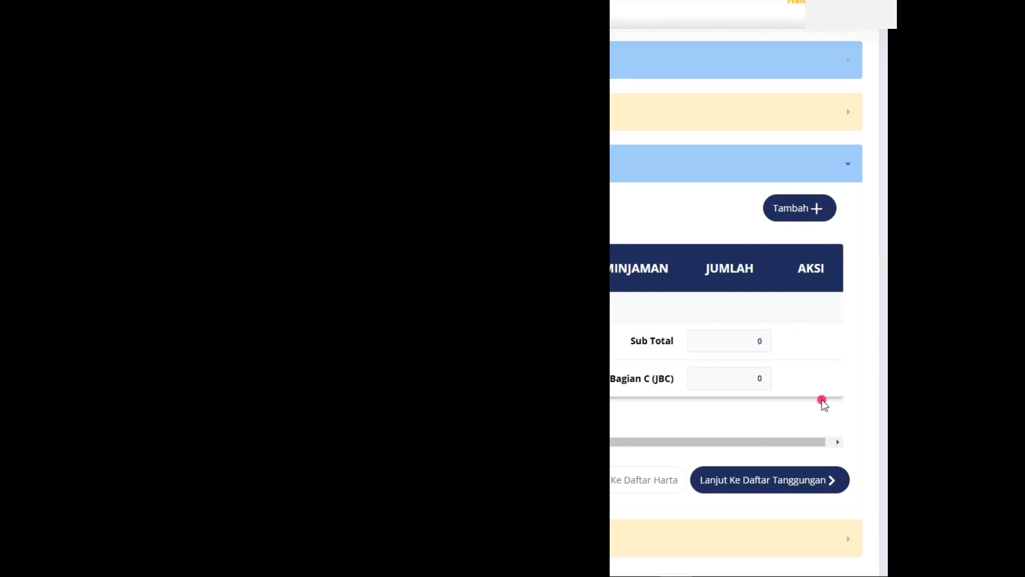
pyautogui.click(785, 483)
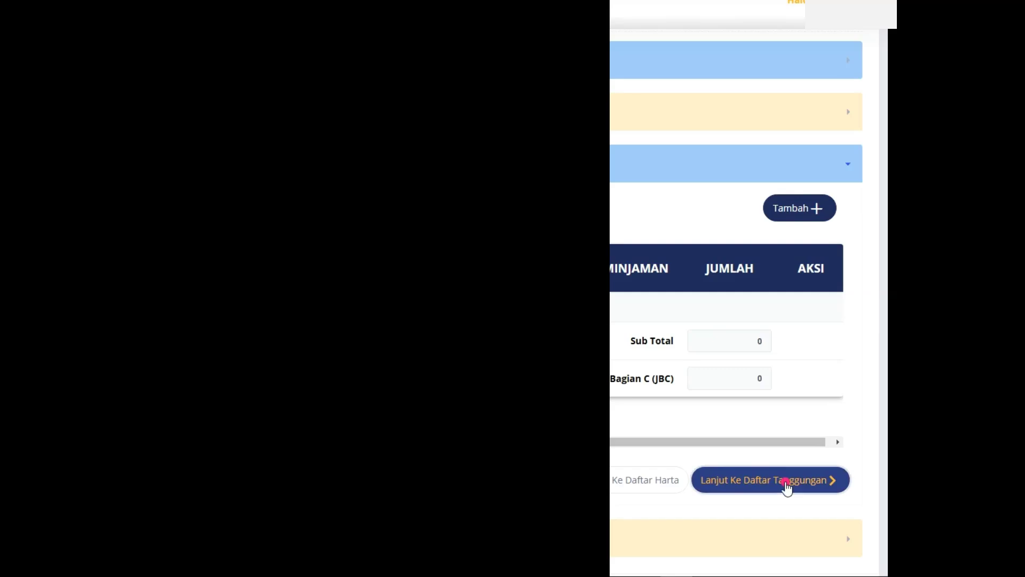
pyautogui.click(786, 482)
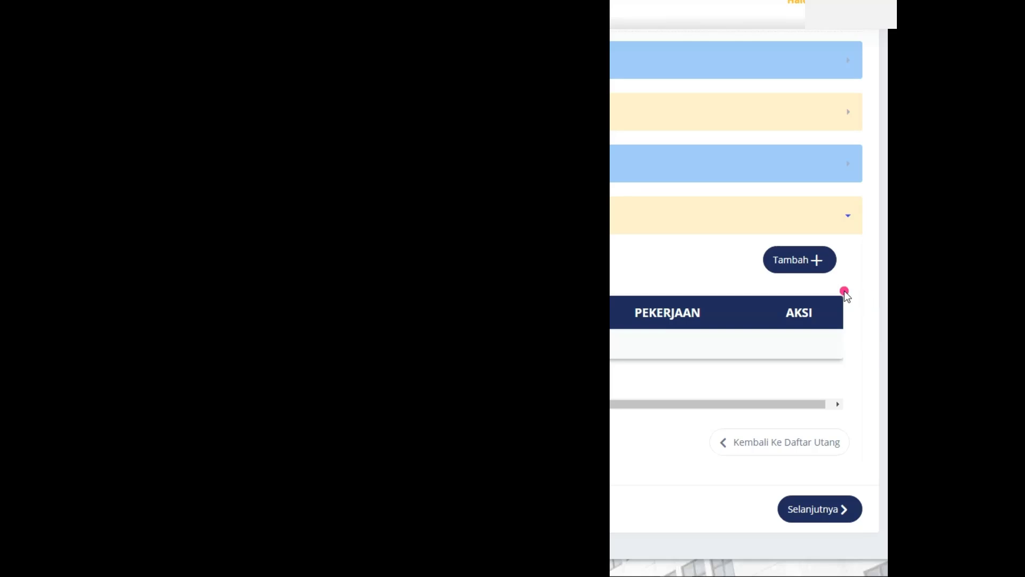
pyautogui.click(799, 269)
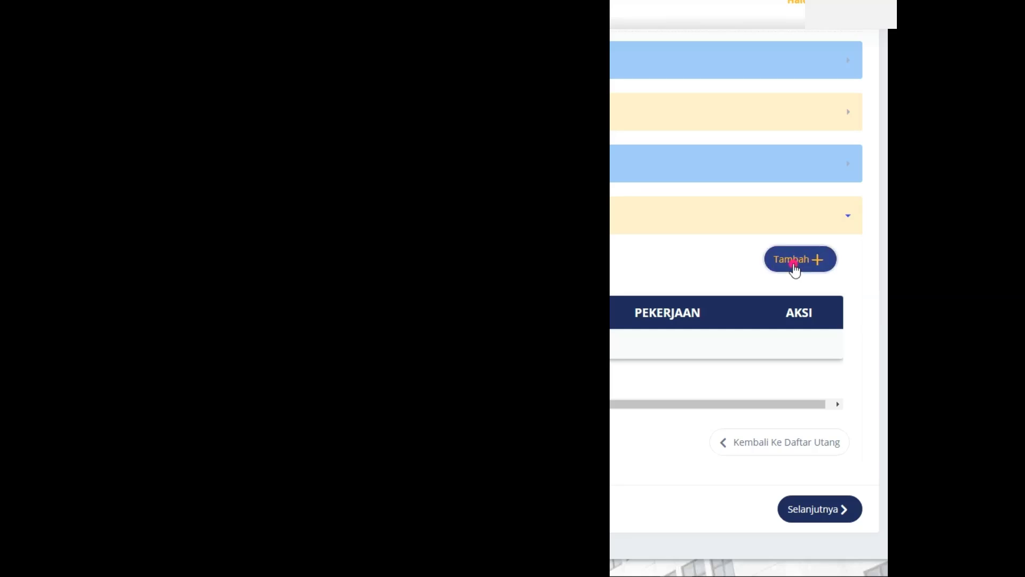
pyautogui.click(794, 267)
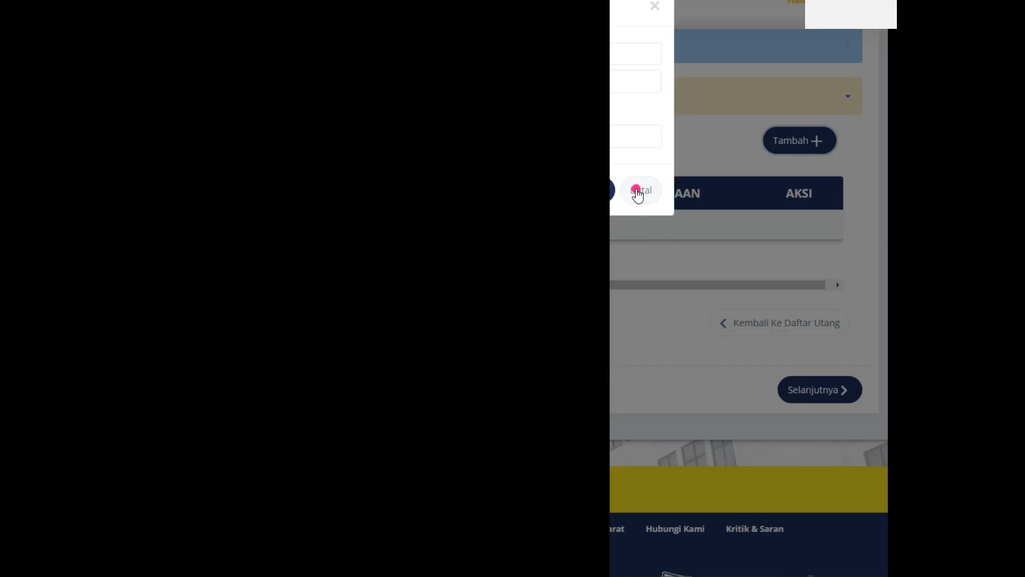
pyautogui.click(582, 54)
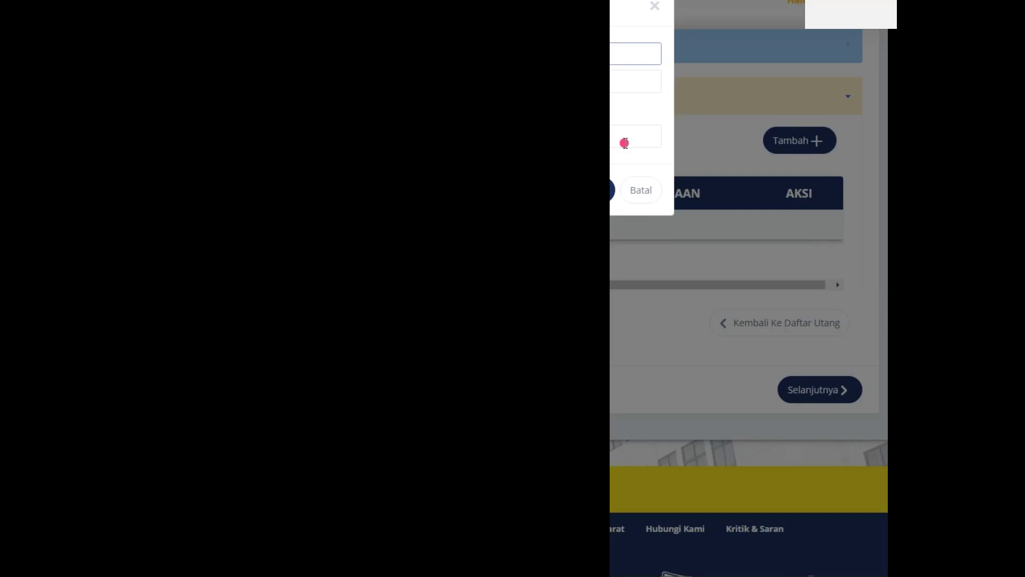
pyautogui.click(582, 84)
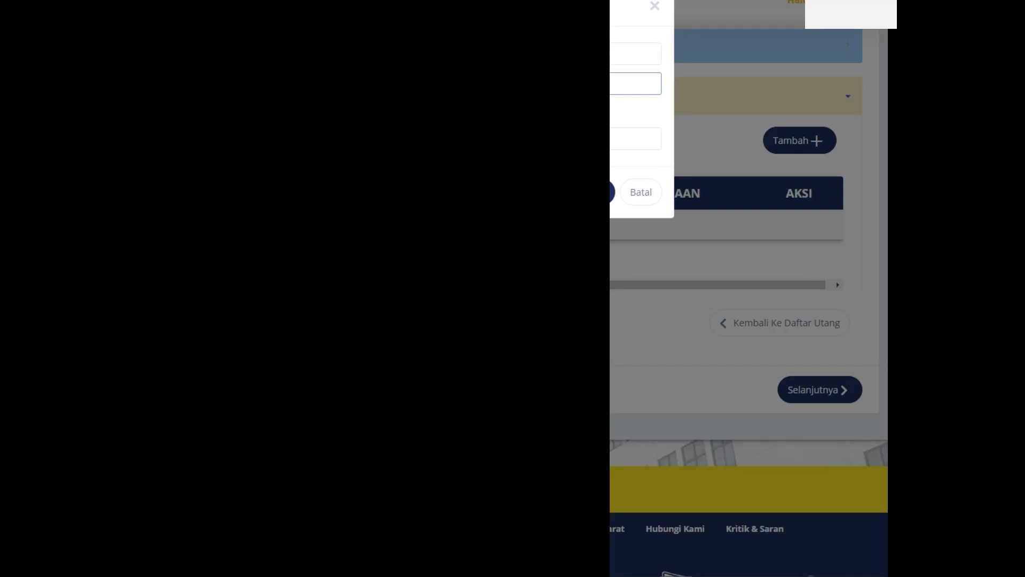
pyautogui.press('Tab')
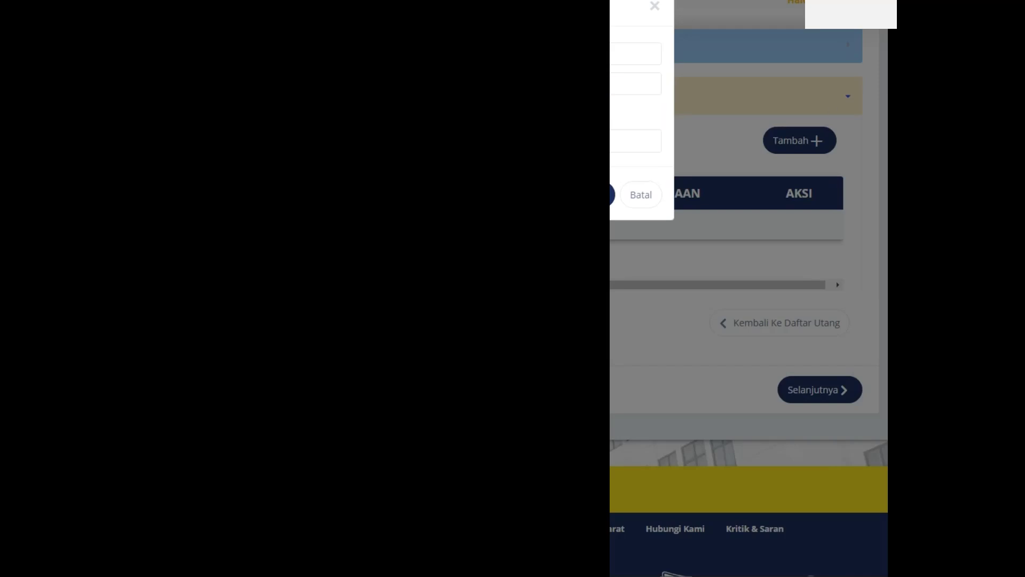
pyautogui.press('Tab')
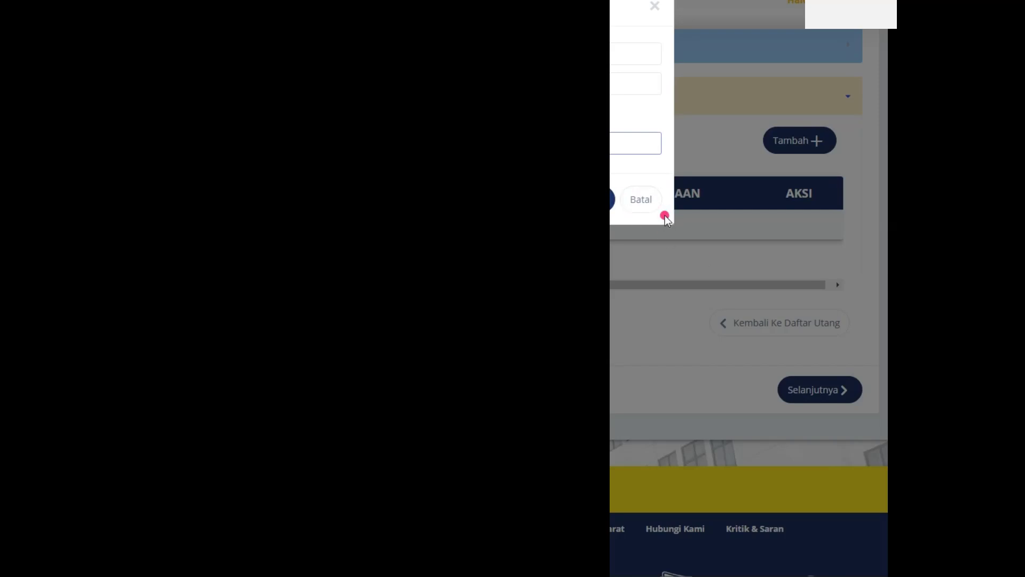
pyautogui.click(641, 201)
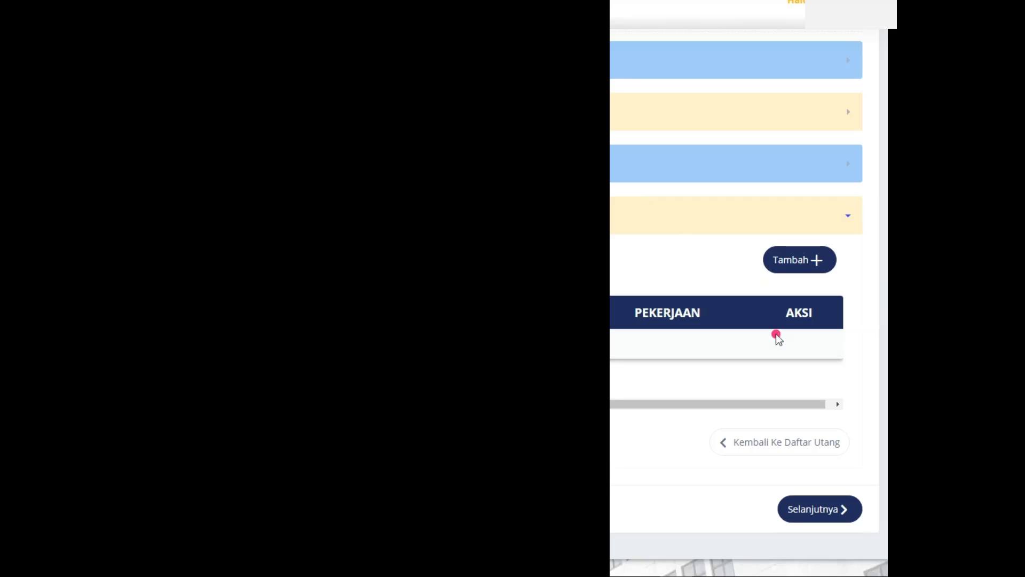
# - Continue past the dependants list to the next page and advance through Bagian A and Bagian B to the Bukti Potong list
pyautogui.scroll(-4, 782, 363)
pyautogui.click(820, 314)
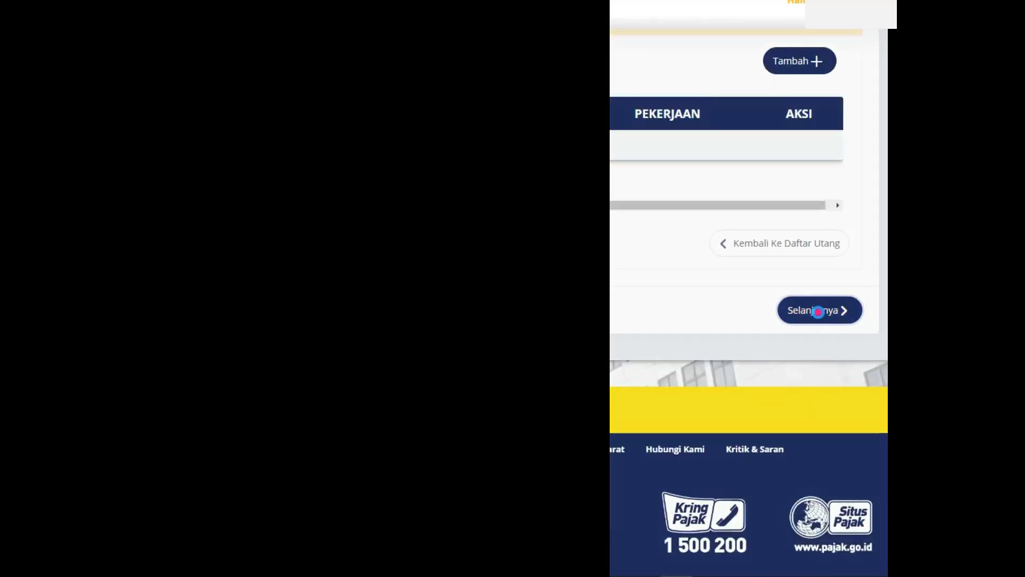
pyautogui.scroll(-4, 723, 293)
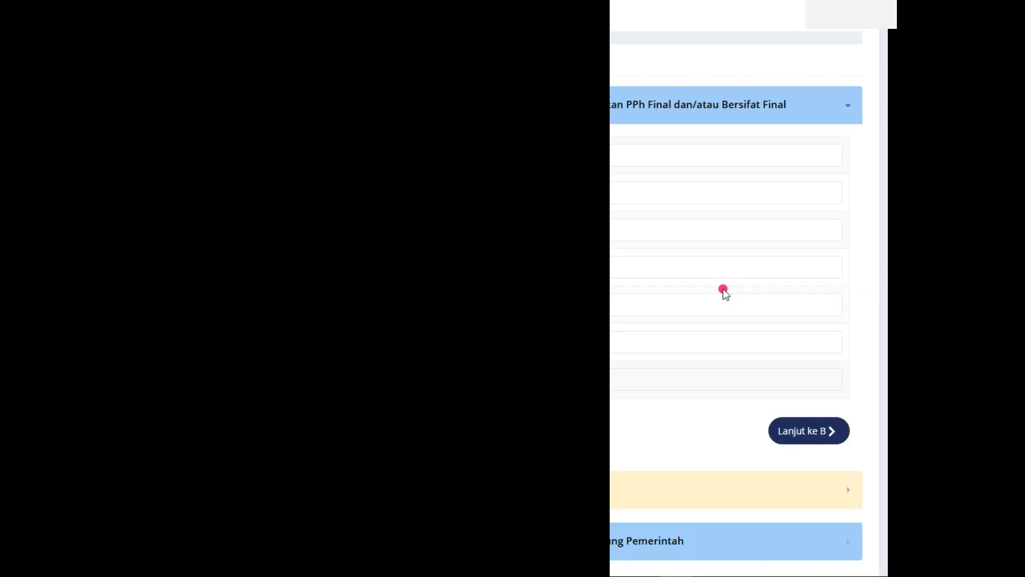
pyautogui.scroll(-2, 723, 289)
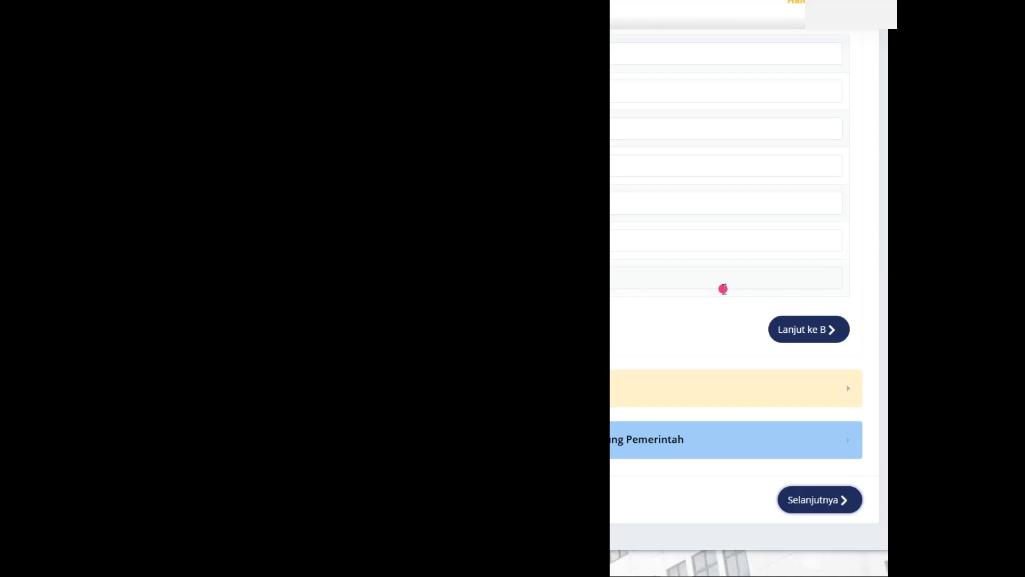
pyautogui.click(811, 331)
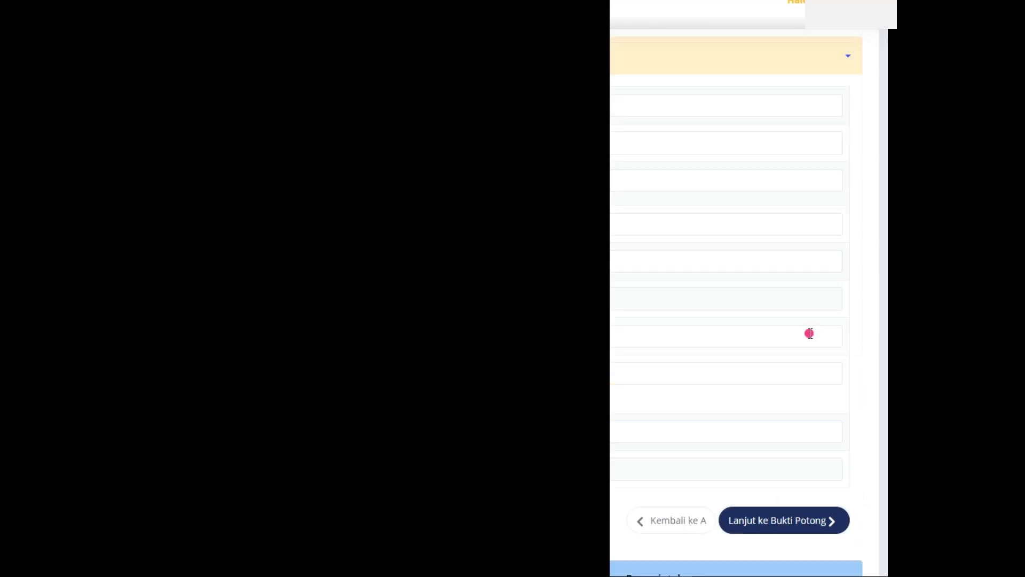
pyautogui.scroll(3, 809, 333)
pyautogui.scroll(-6, 812, 342)
pyautogui.scroll(1, 798, 364)
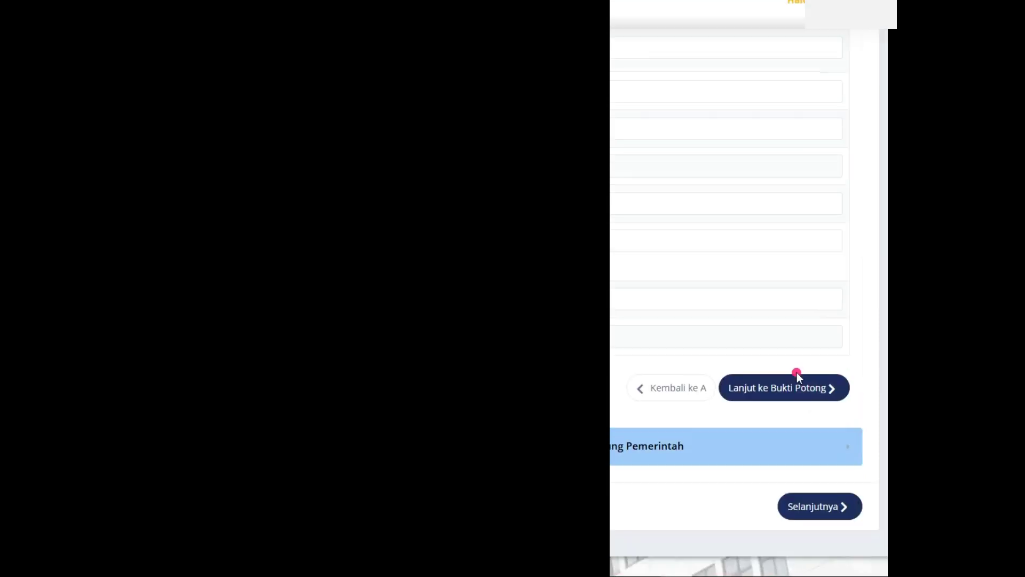
pyautogui.click(799, 389)
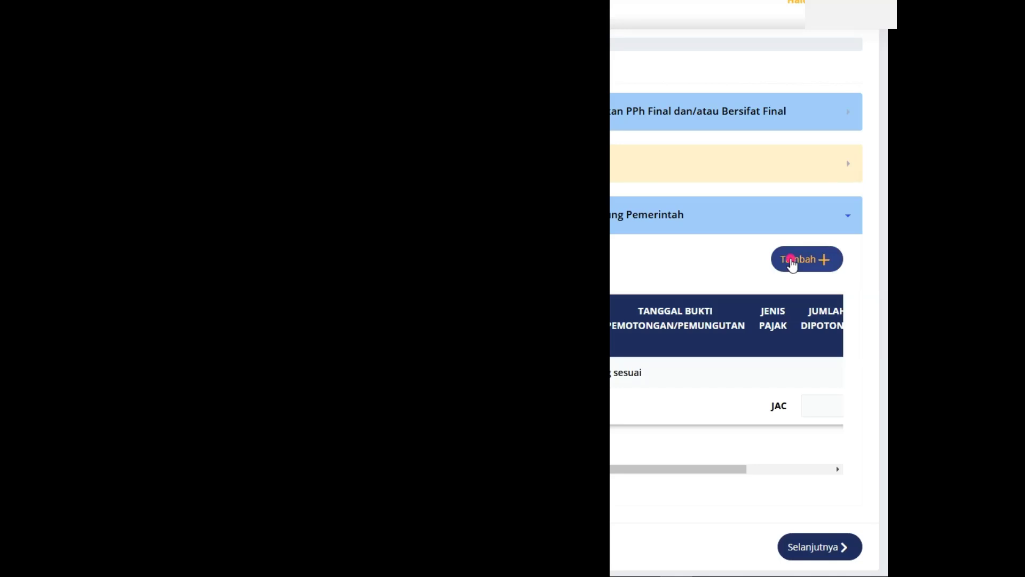
# - Add a Pasal 21 withholding slip dated 31-12-2024 with the withholder's tax number, the slip number and 700000 PPh withheld, and save it
pyautogui.click(790, 260)
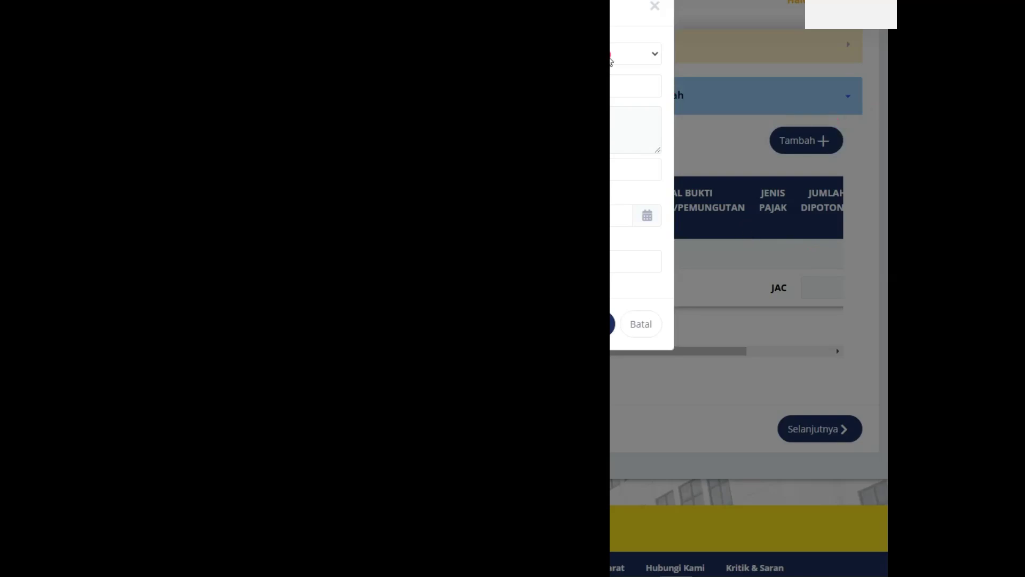
pyautogui.click(625, 62)
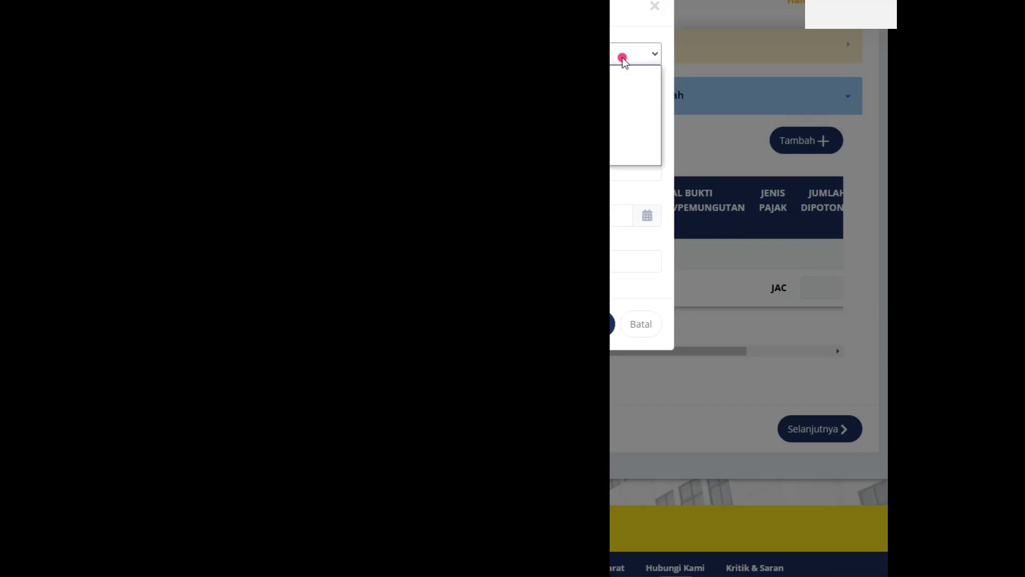
pyautogui.click(636, 73)
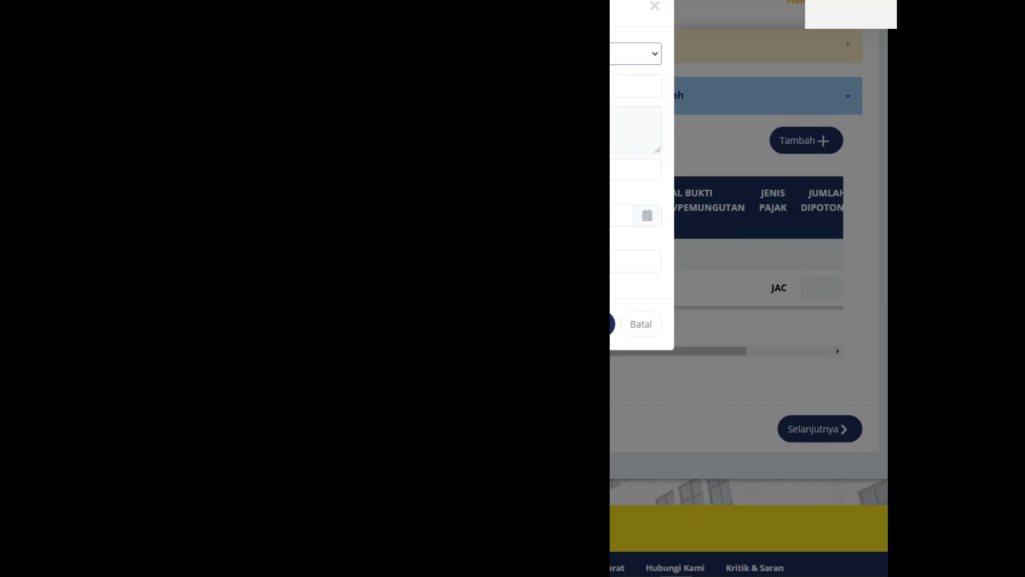
pyautogui.click(635, 86)
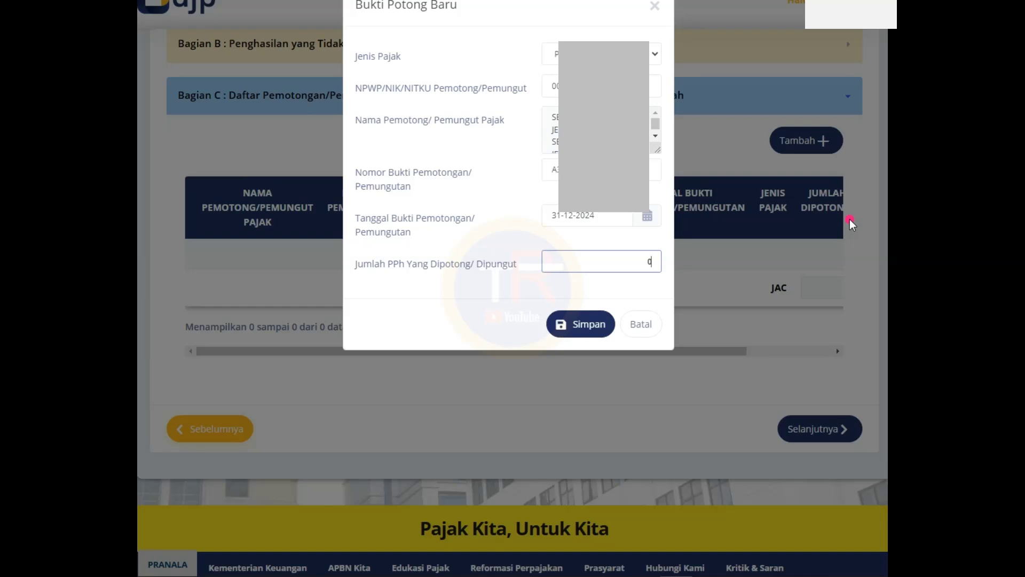
pyautogui.press('BackSpace')
pyautogui.write('700000')
pyautogui.click(585, 326)
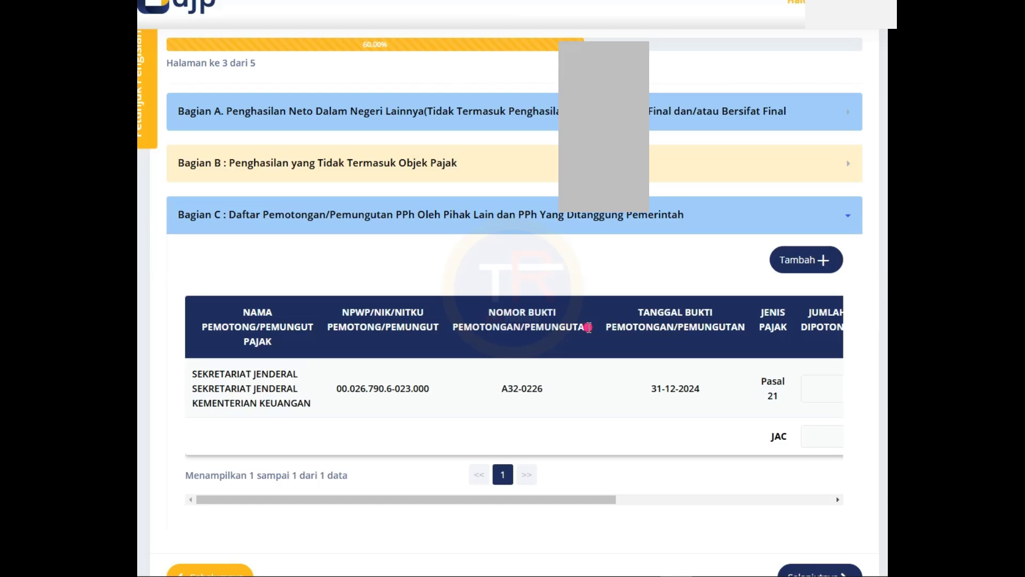
# - Continue to the Induk page, set the marital status to Kawin with KK / Kepala Keluarga, and proceed to part A
pyautogui.scroll(-5, 588, 327)
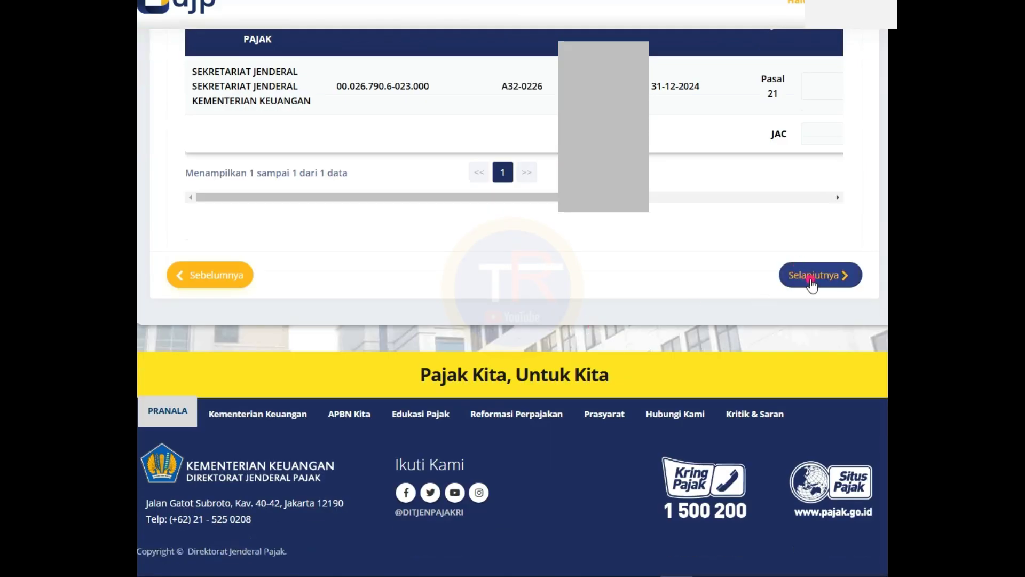
pyautogui.click(811, 278)
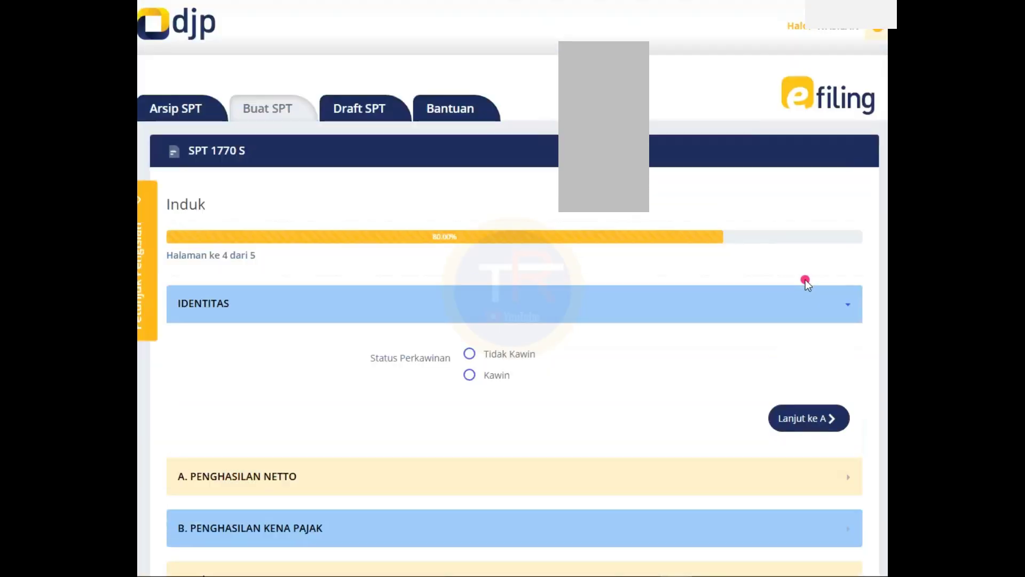
pyautogui.click(468, 376)
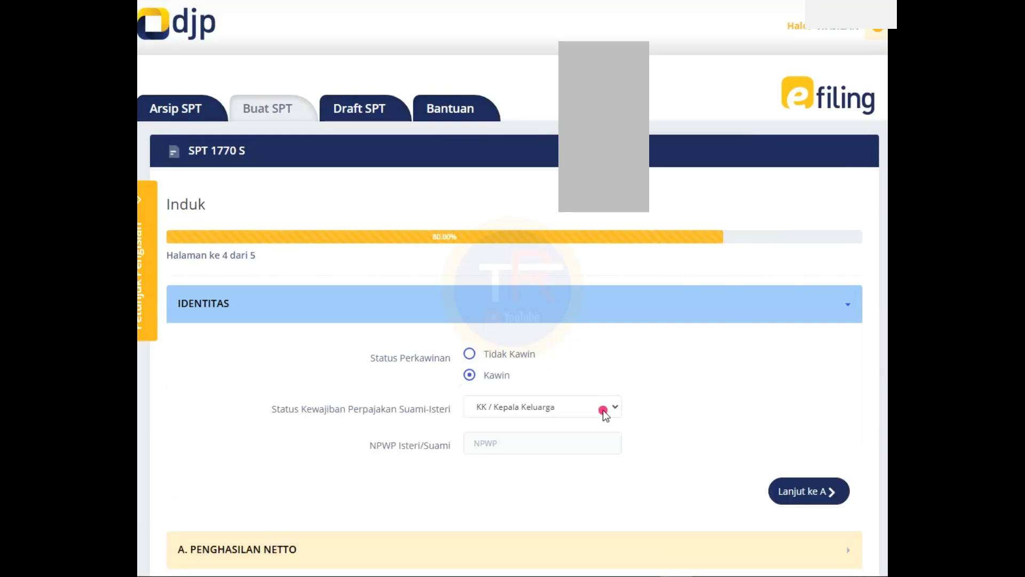
pyautogui.click(604, 410)
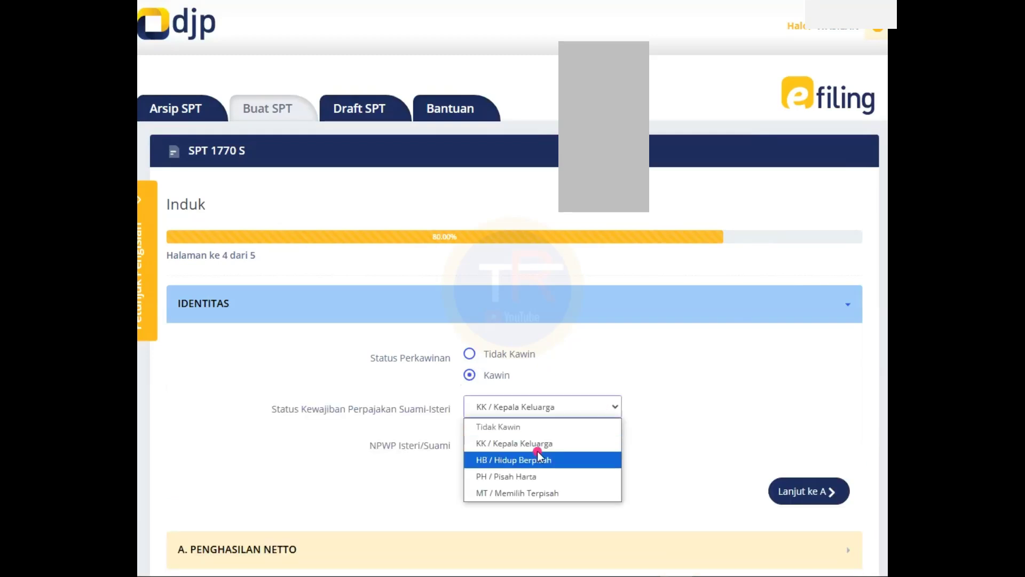
pyautogui.click(797, 493)
pyautogui.click(797, 492)
# - Enter 0 in the third row of A. Penghasilan Netto
pyautogui.scroll(-3, 705, 406)
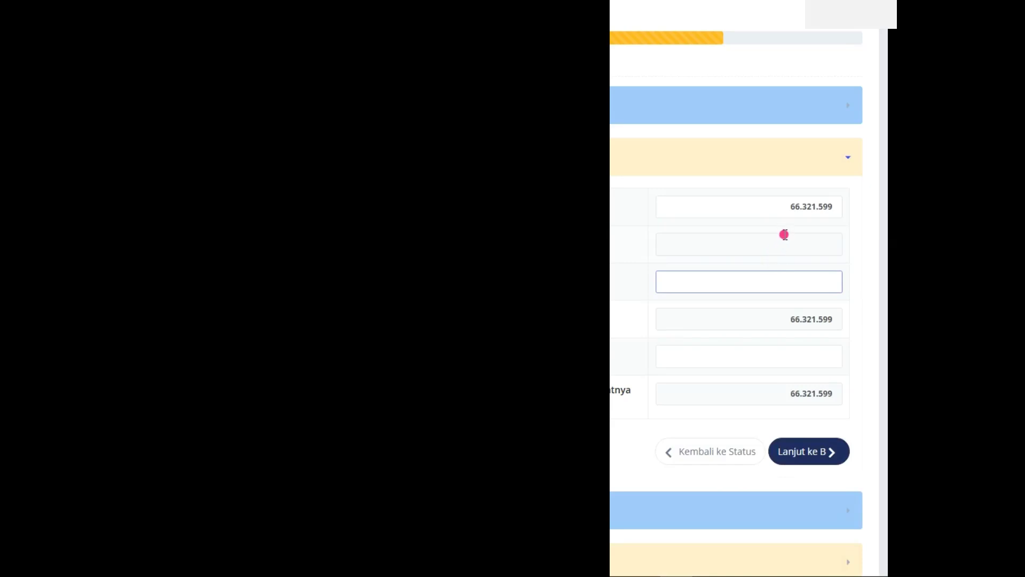
pyautogui.write('0')
pyautogui.click(831, 243)
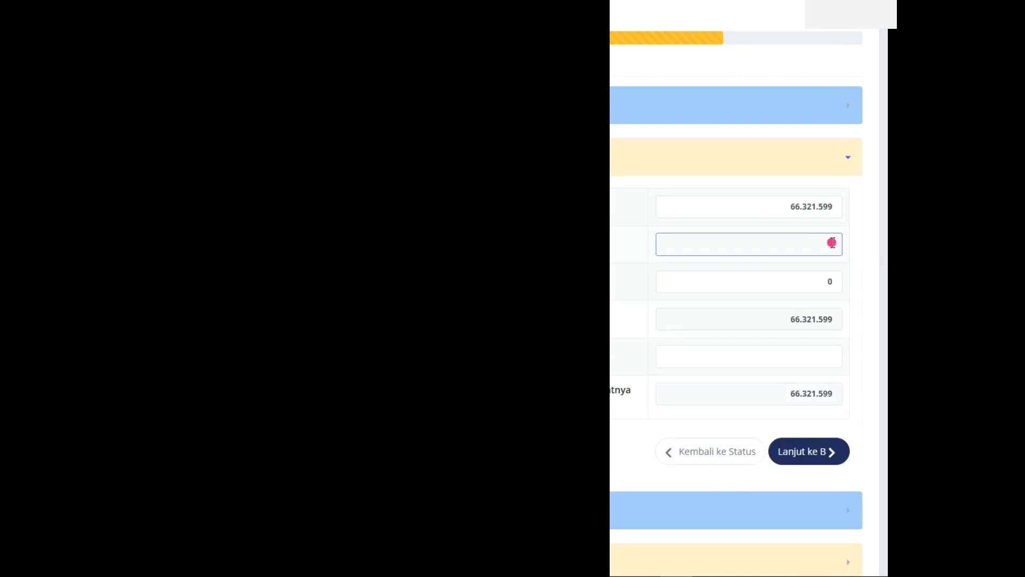